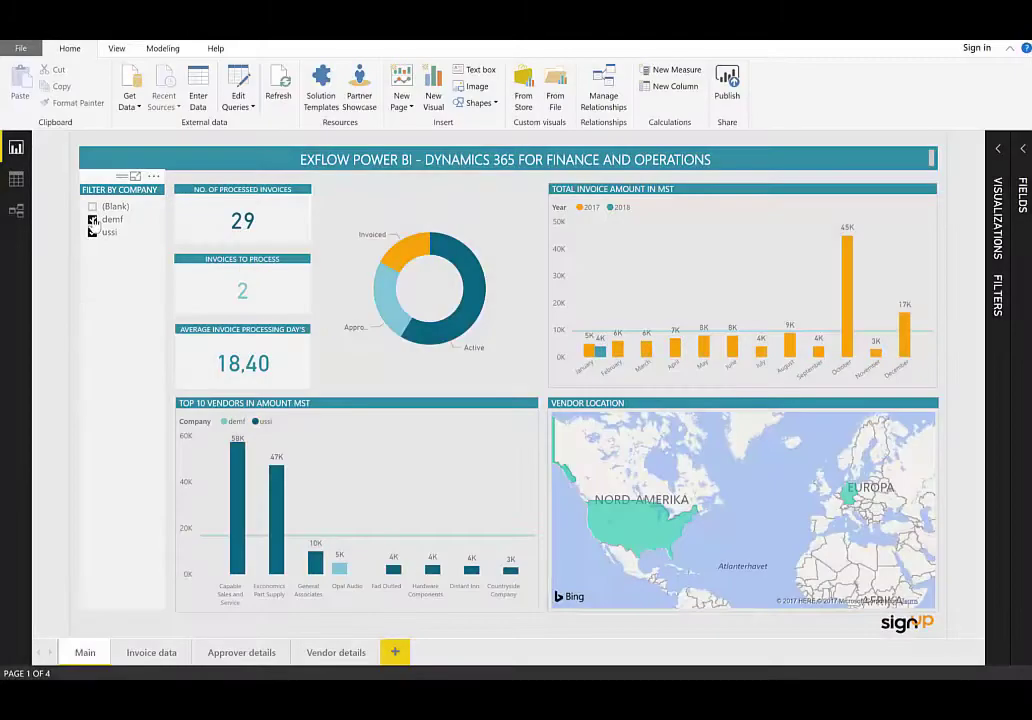
Step: Toggle ussi and demf in the Filter by Company slicer until both are selected together
{"action": "left_click", "coordinate": [92, 231]}
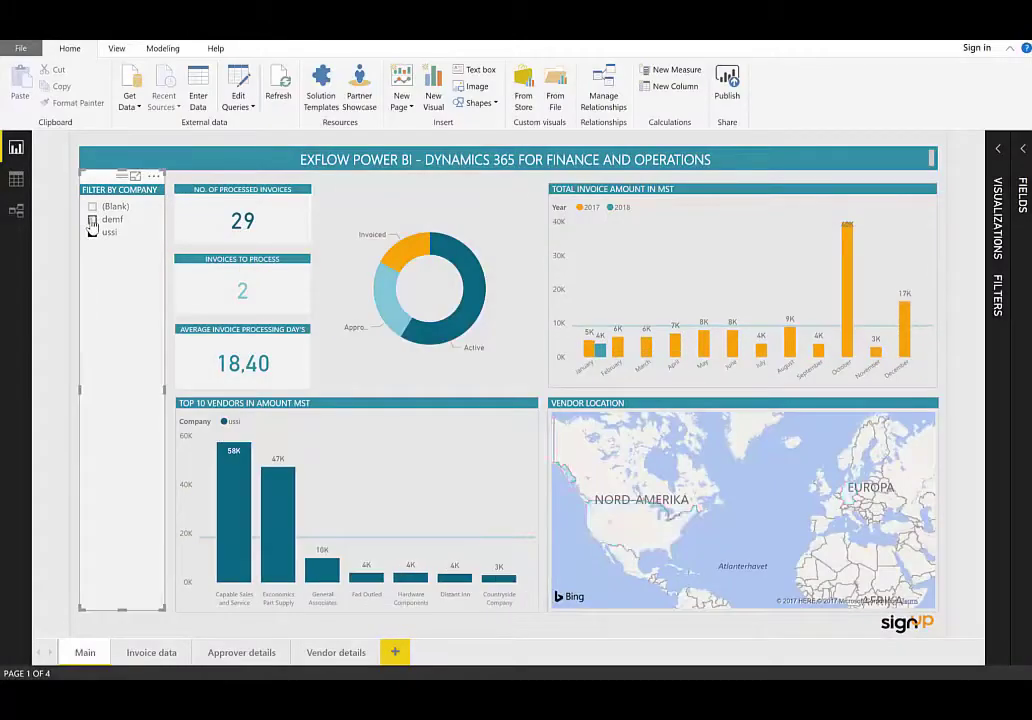
{"action": "left_click", "coordinate": [92, 219], "text": "ctrl"}
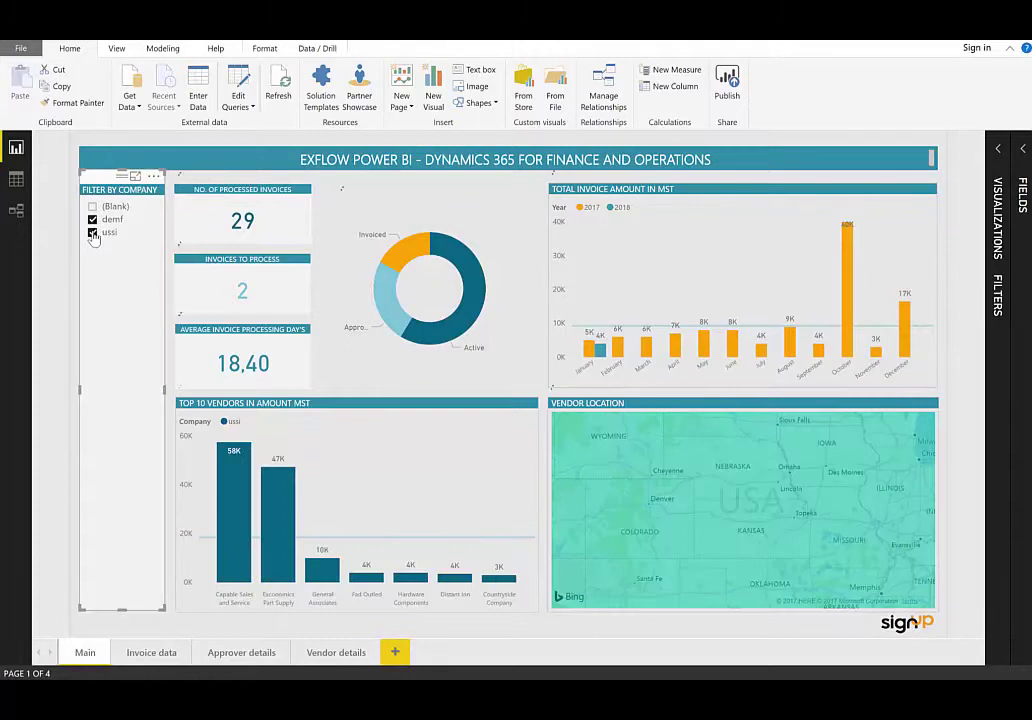
{"action": "left_click", "coordinate": [92, 233], "text": "ctrl"}
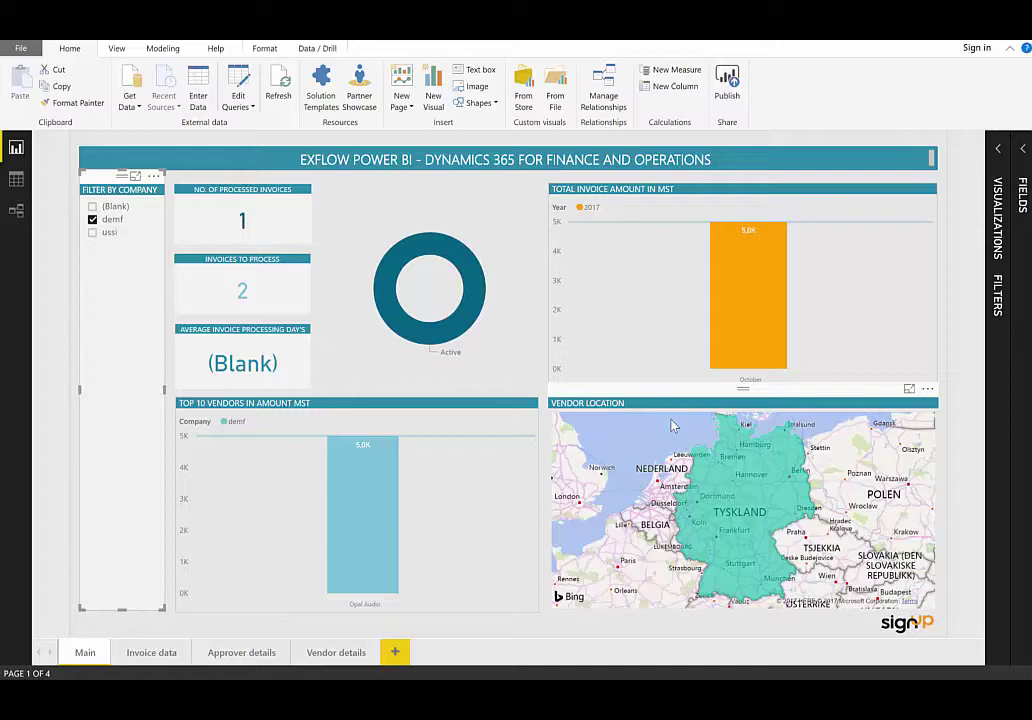
{"action": "left_click", "coordinate": [92, 233], "text": "ctrl"}
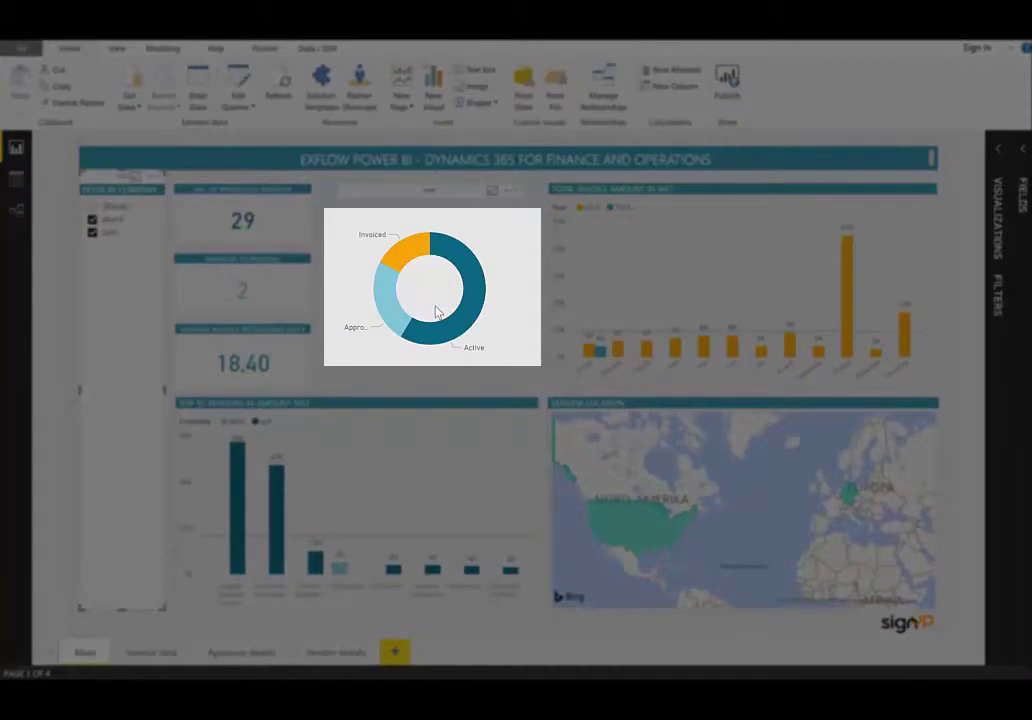
{"action": "mouse_move", "coordinate": [408, 262]}
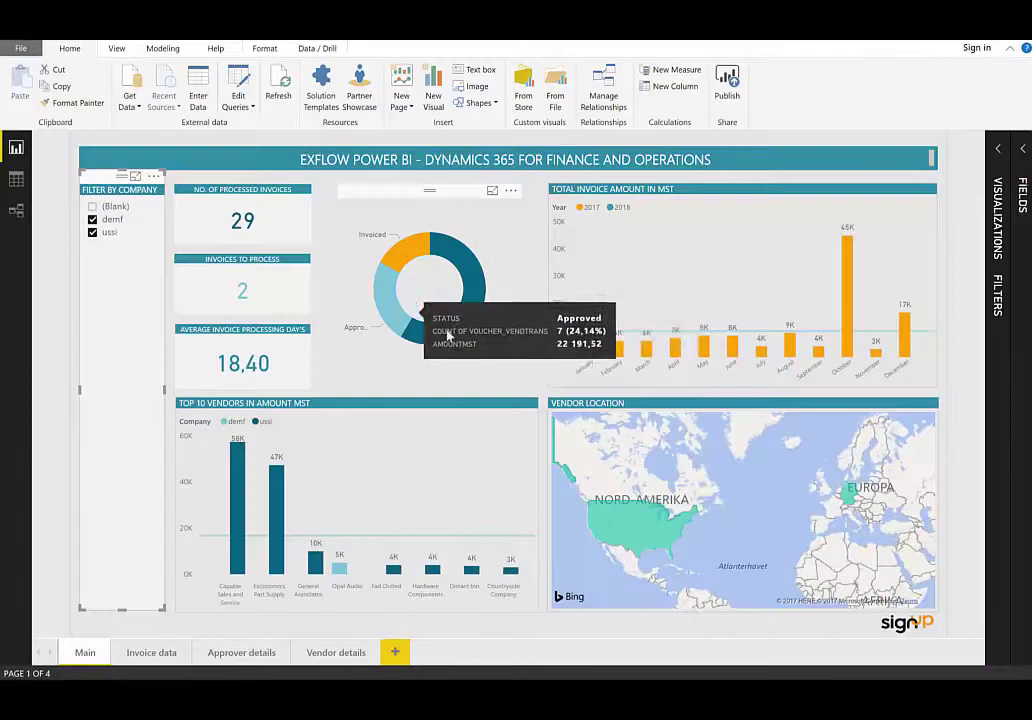
{"action": "mouse_move", "coordinate": [470, 308]}
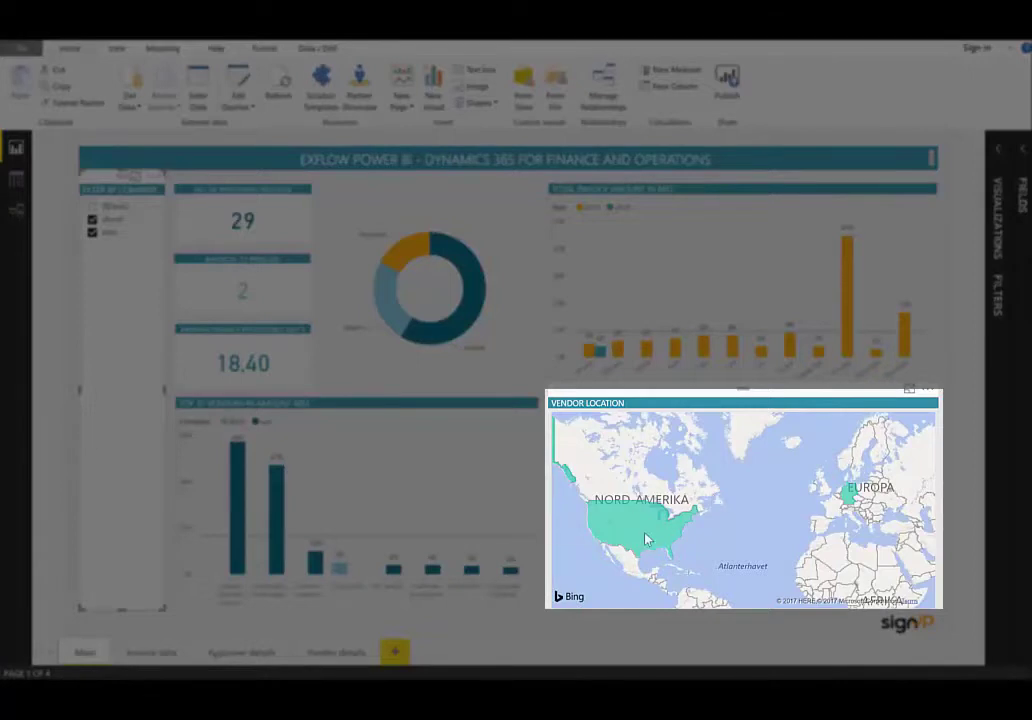
{"action": "mouse_move", "coordinate": [650, 537]}
{"action": "mouse_move", "coordinate": [848, 492]}
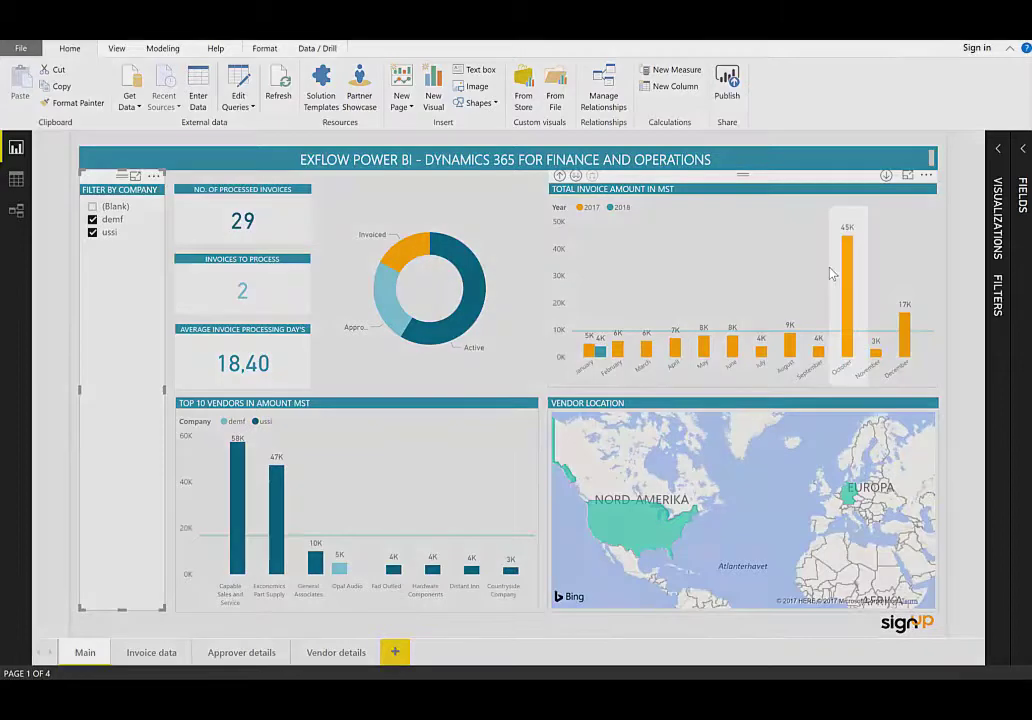
Step: Drill the Total Invoice Amount chart's October bar down to daily amounts
{"action": "mouse_move", "coordinate": [848, 274]}
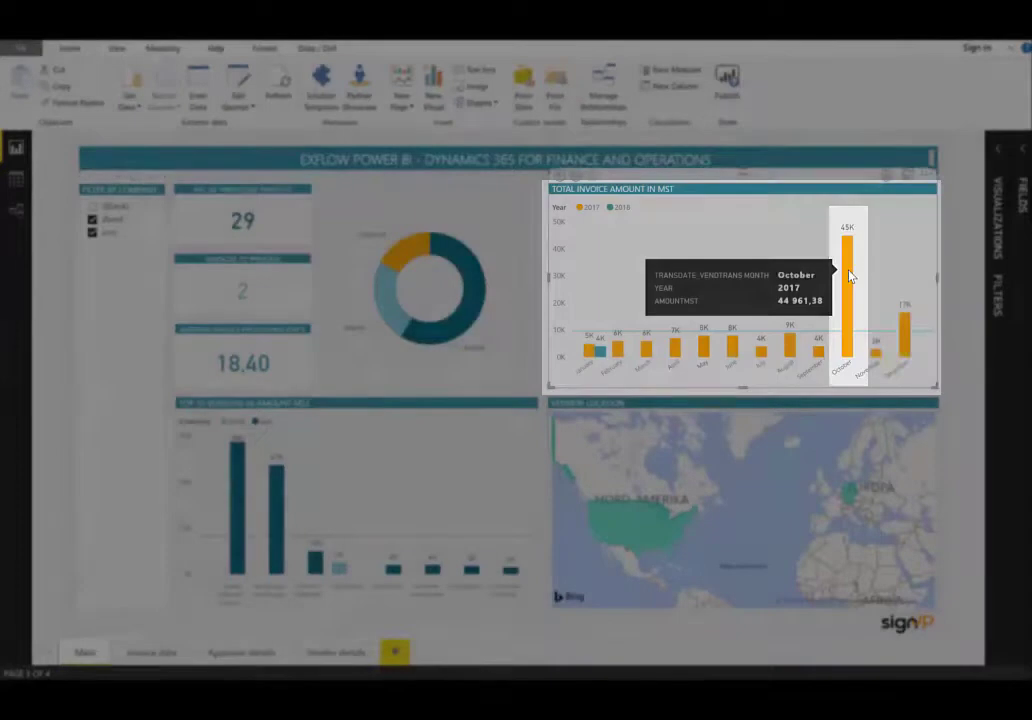
{"action": "right_click", "coordinate": [849, 276]}
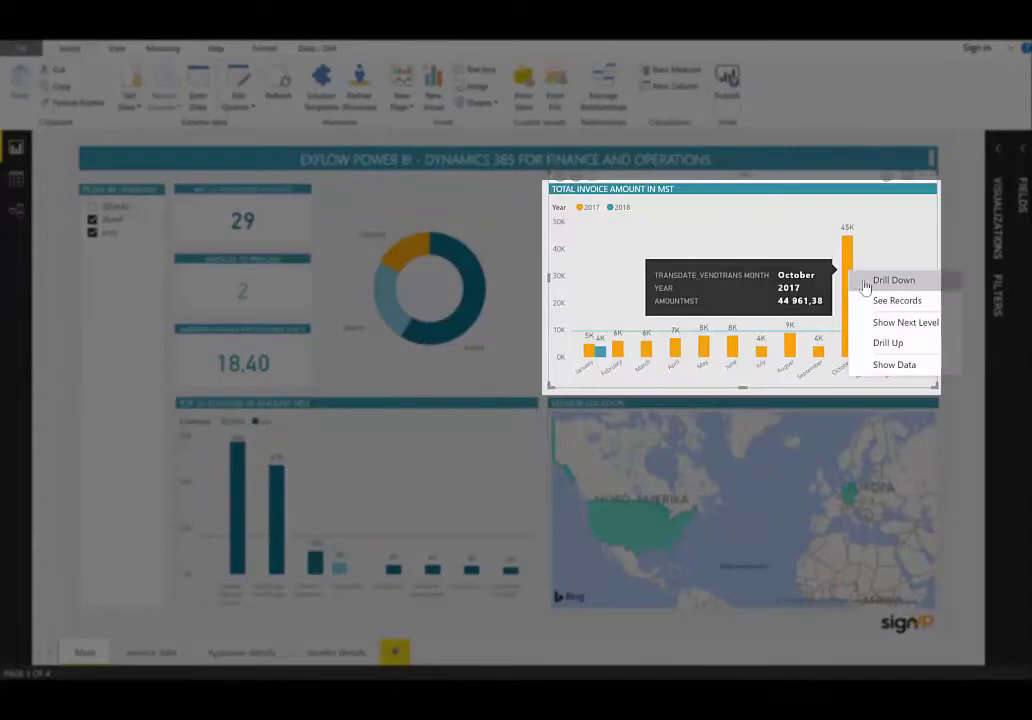
{"action": "left_click", "coordinate": [864, 285]}
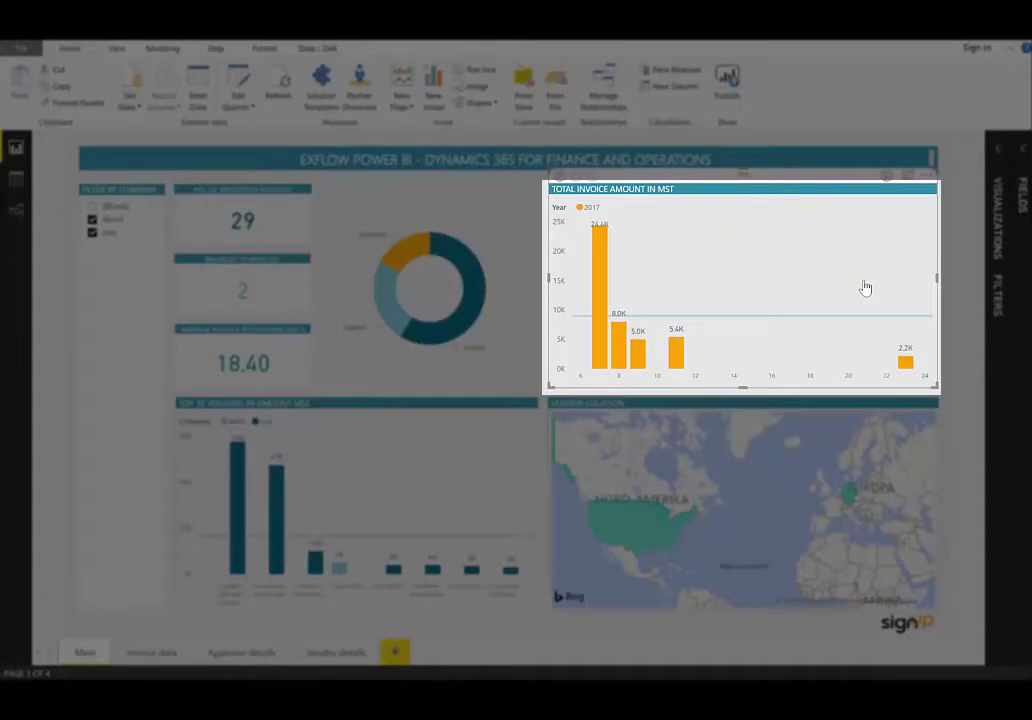
Step: View the records behind the 24.4K day, then return and expand the Visualizations and Fields panes
{"action": "right_click", "coordinate": [602, 243]}
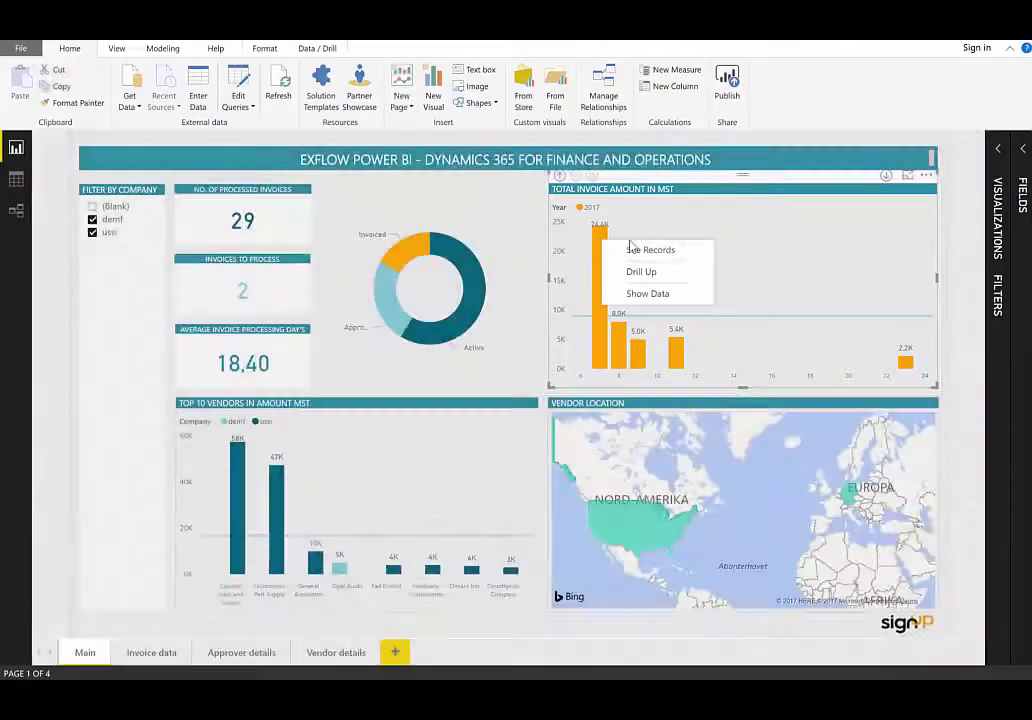
{"action": "left_click", "coordinate": [632, 250]}
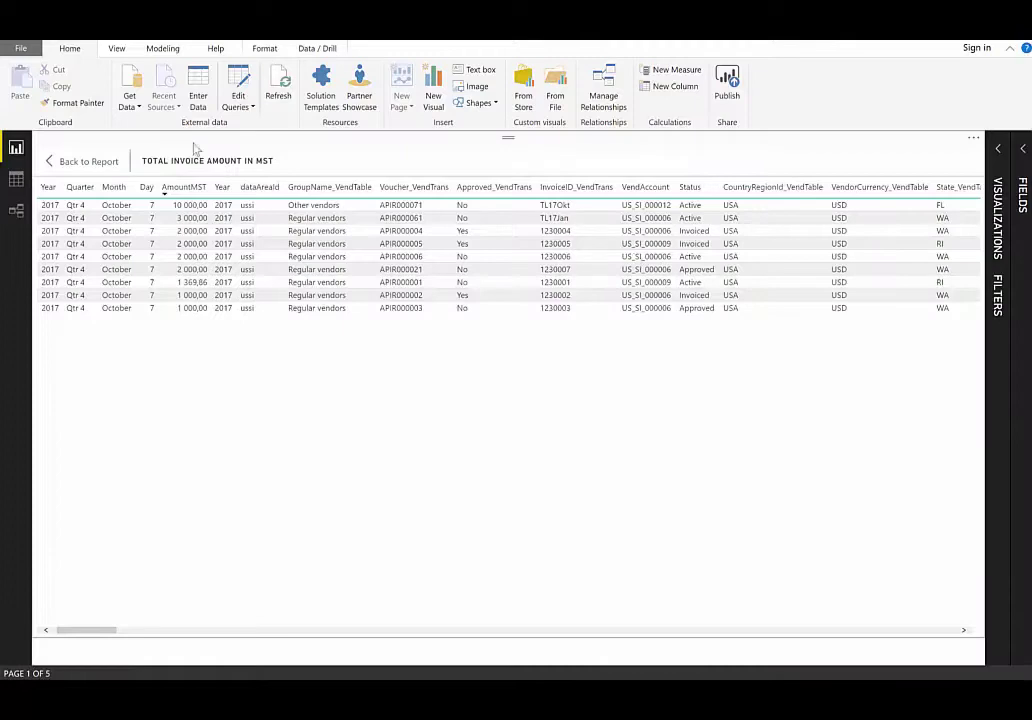
{"action": "left_click", "coordinate": [88, 161]}
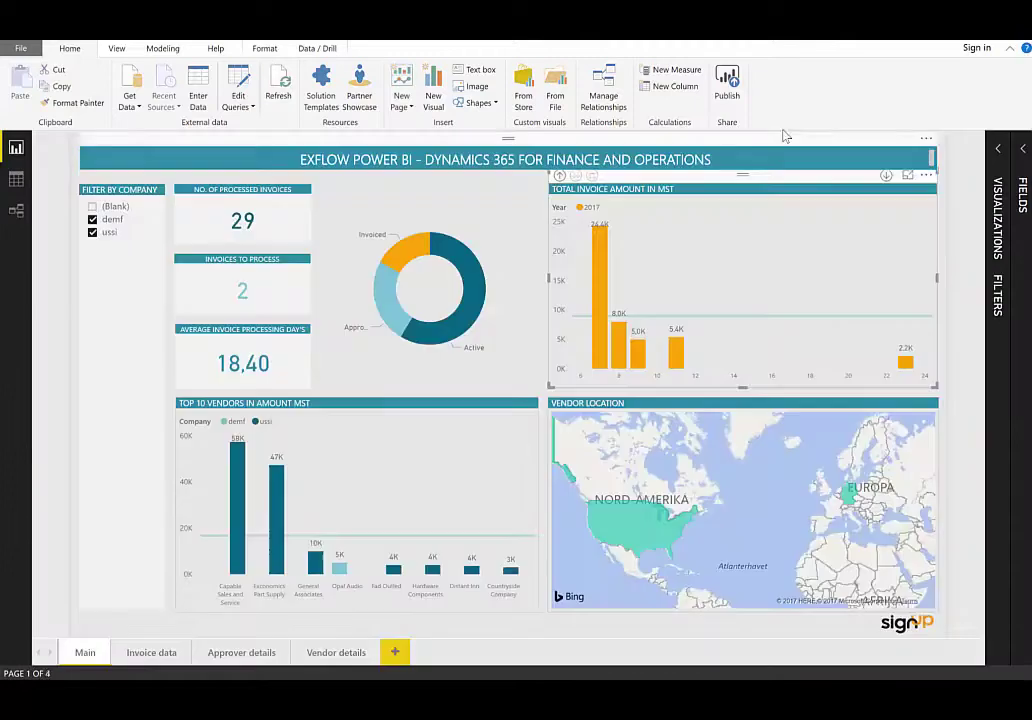
{"action": "left_click", "coordinate": [997, 148]}
{"action": "left_click", "coordinate": [1023, 150]}
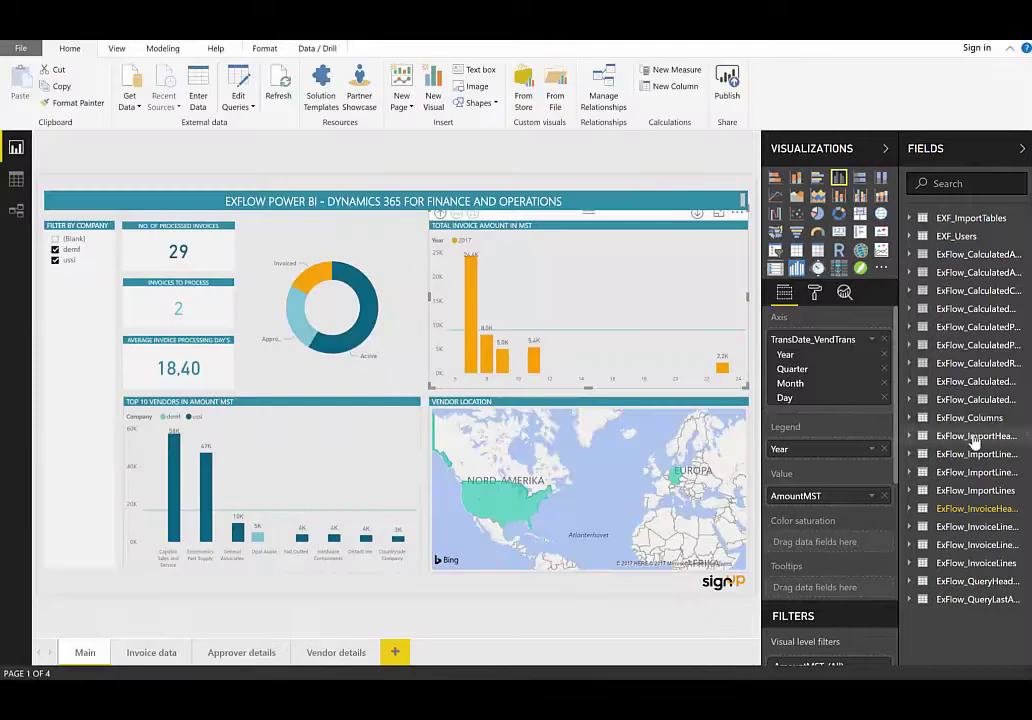
Step: Add VendorName from ExFlow_InvoiceHeaders to the invoice status donut chart
{"action": "left_click", "coordinate": [976, 508]}
{"action": "scroll", "coordinate": [968, 540], "scroll_direction": "down", "scroll_amount": 5}
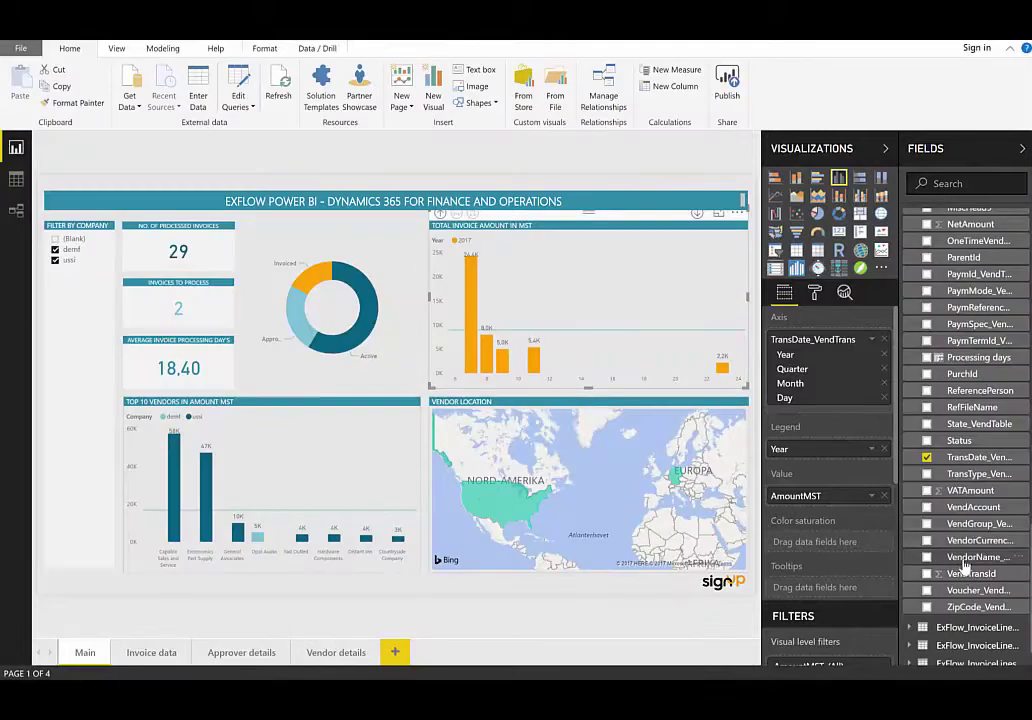
{"action": "left_click_drag", "start_coordinate": [965, 565], "coordinate": [349, 316]}
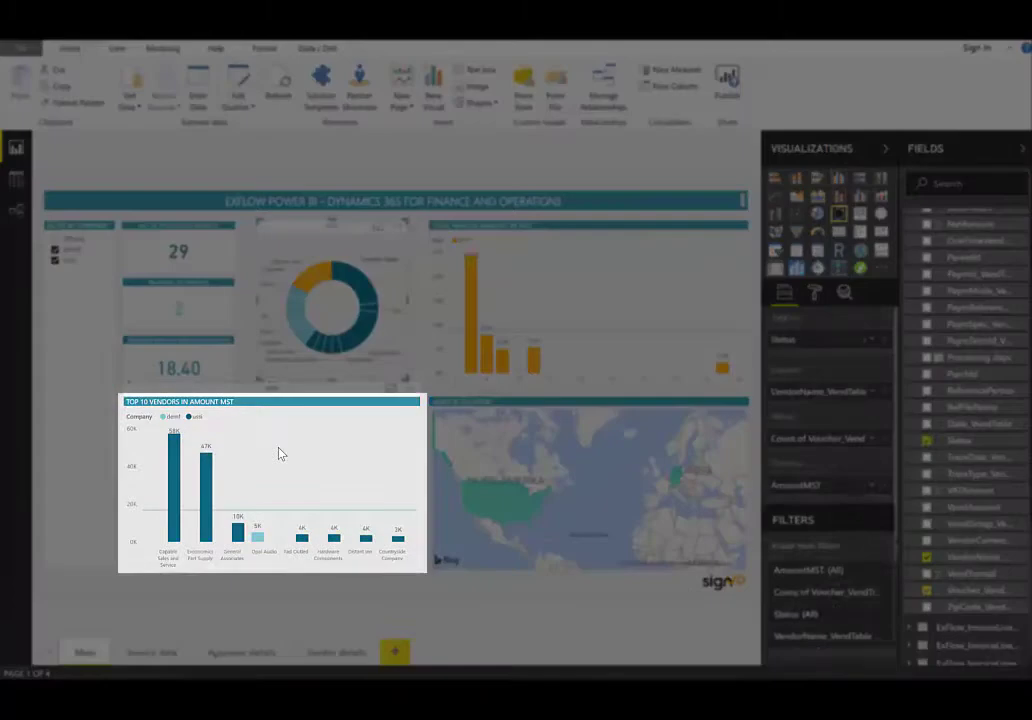
Step: Try the Top 10 Vendors chart as a donut, then restore it to a clustered column chart
{"action": "left_click", "coordinate": [280, 454]}
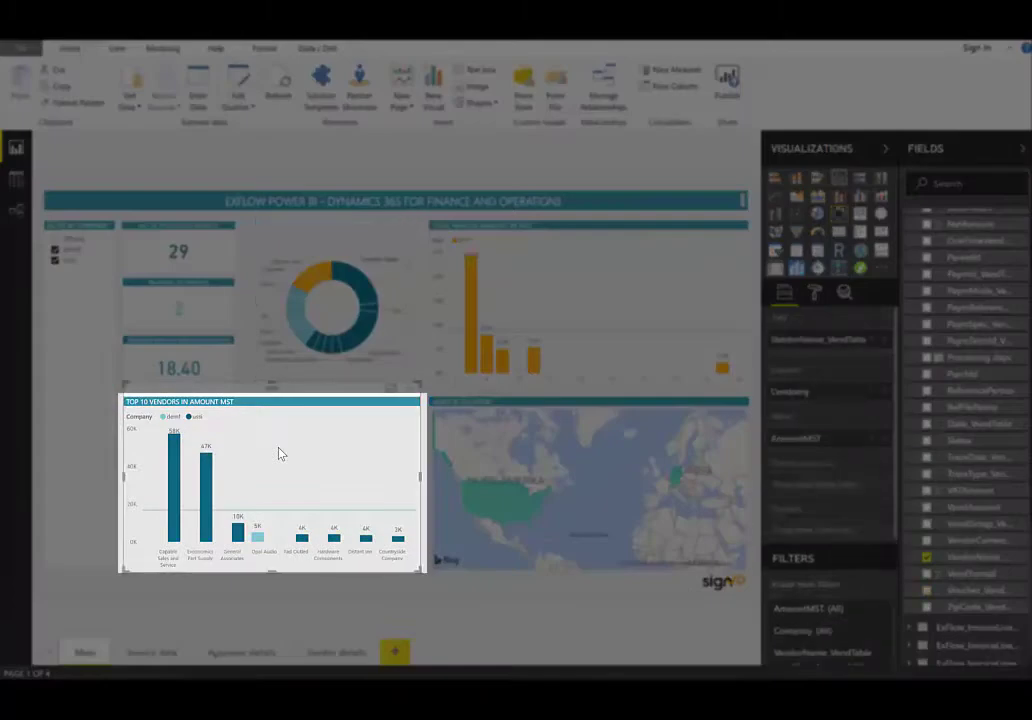
{"action": "left_click", "coordinate": [839, 216]}
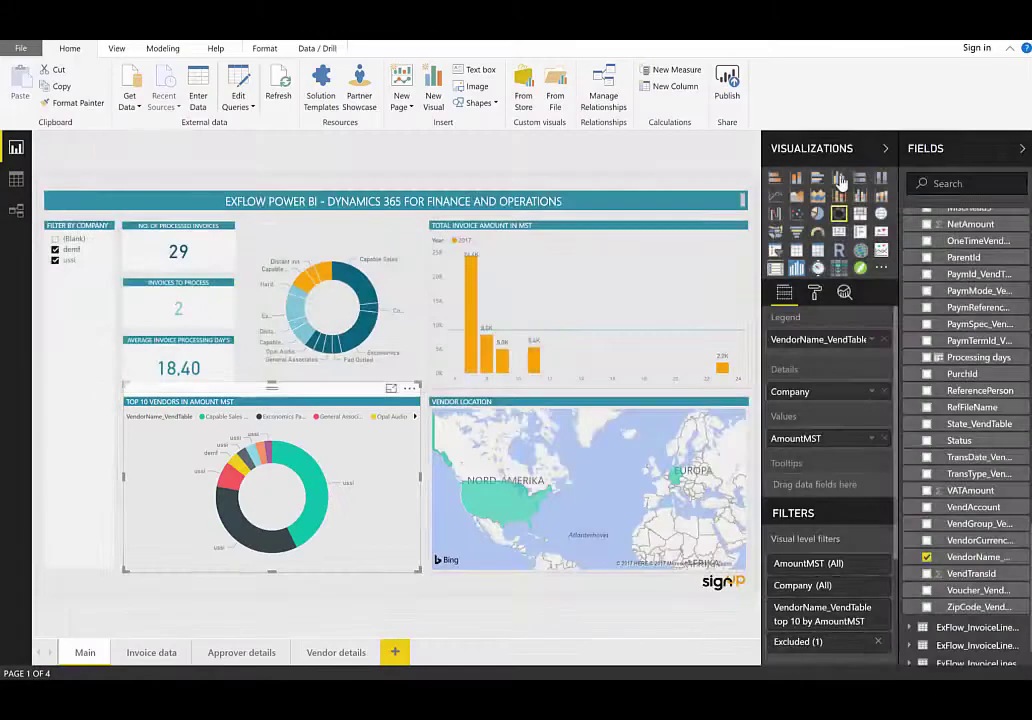
{"action": "left_click", "coordinate": [841, 180]}
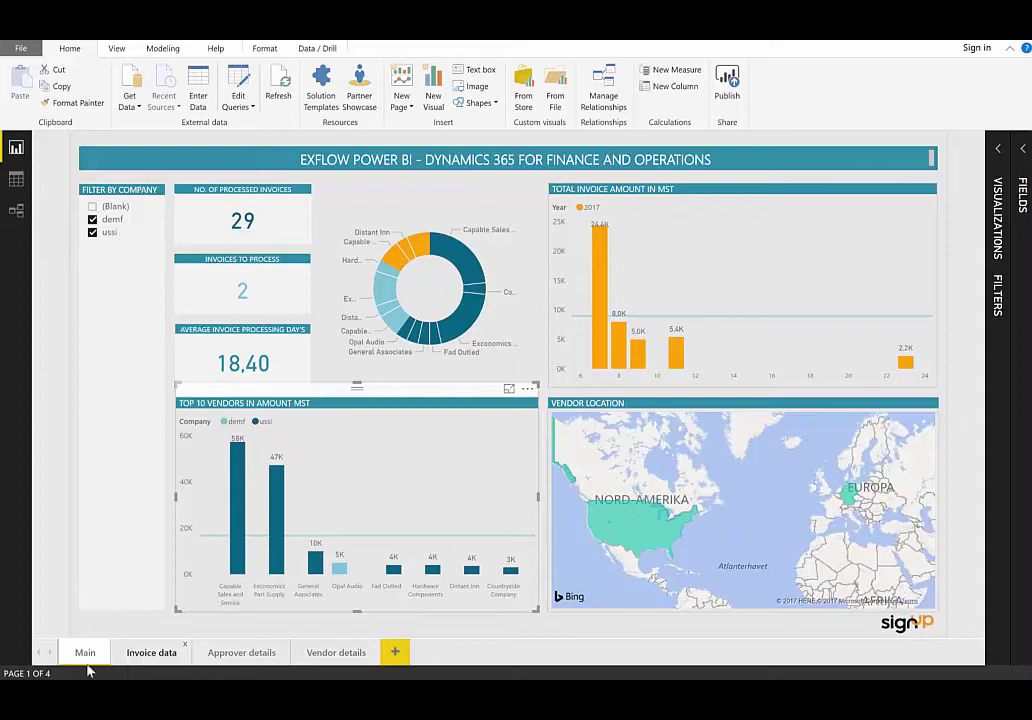
Step: Switch to the Invoice data page listing 2017 invoices, lines, dimension values and approval lines
{"action": "left_click", "coordinate": [148, 654]}
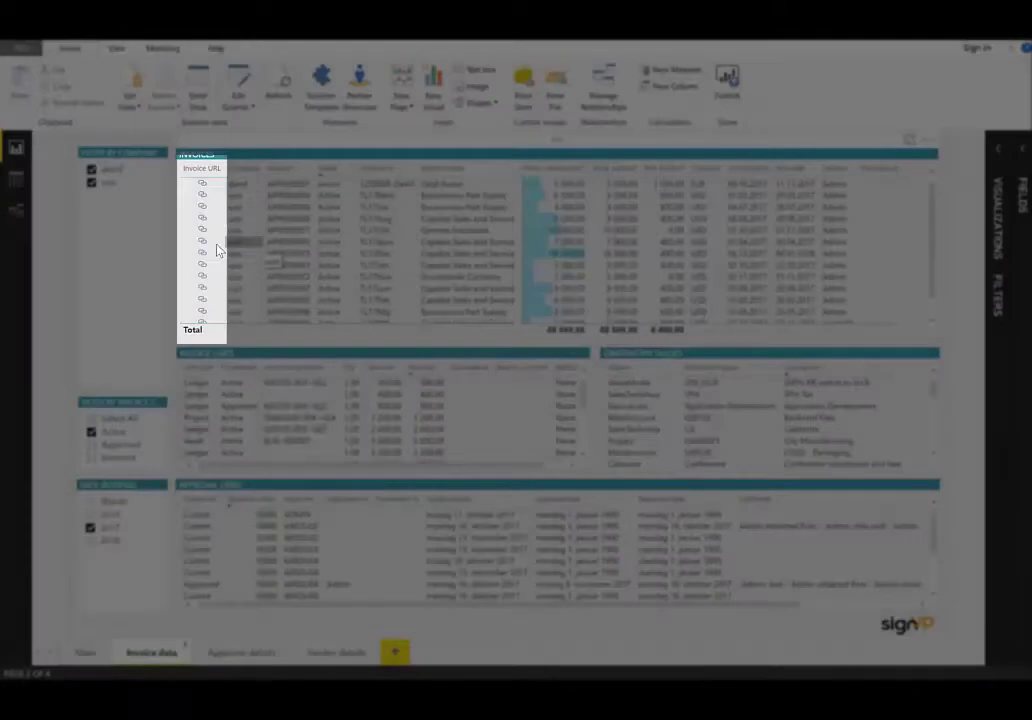
{"action": "mouse_move", "coordinate": [202, 246]}
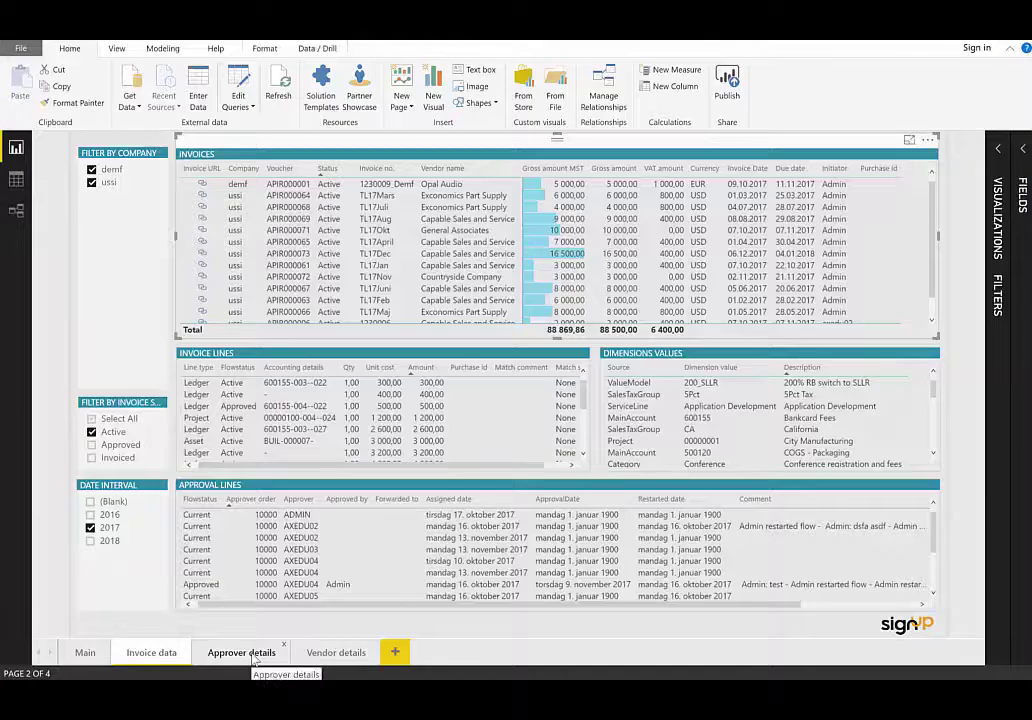
Step: Go to the Approver details page to see invoice counts by Department dimension value
{"action": "left_click", "coordinate": [253, 654]}
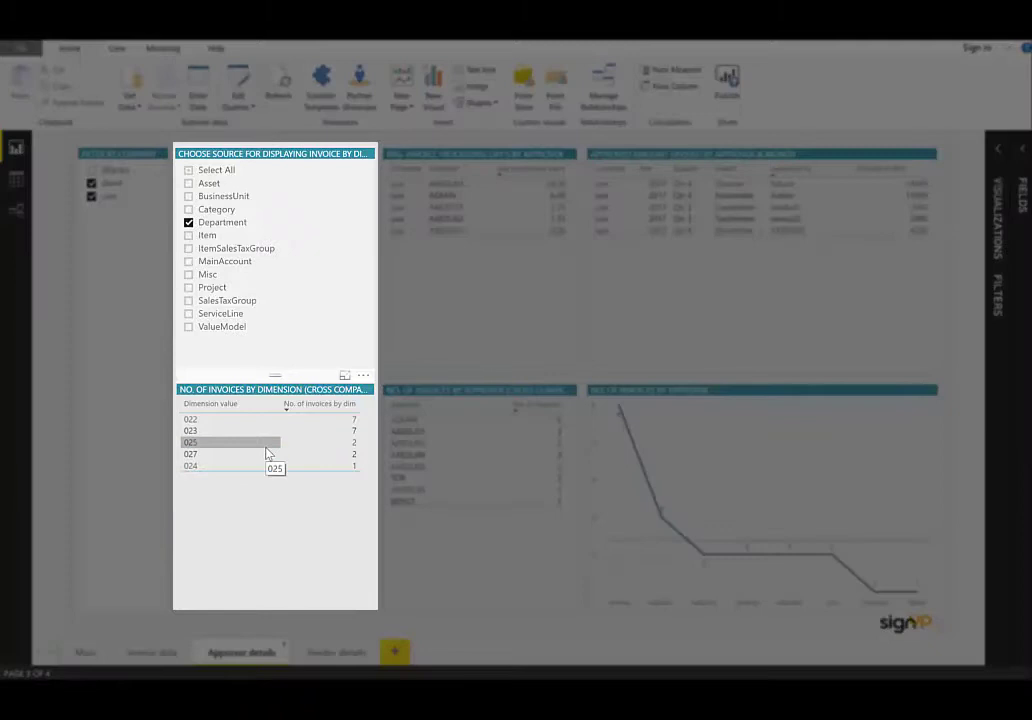
Step: Change the dimension source slicer from Department, briefly via Category, to Project
{"action": "left_click", "coordinate": [221, 228]}
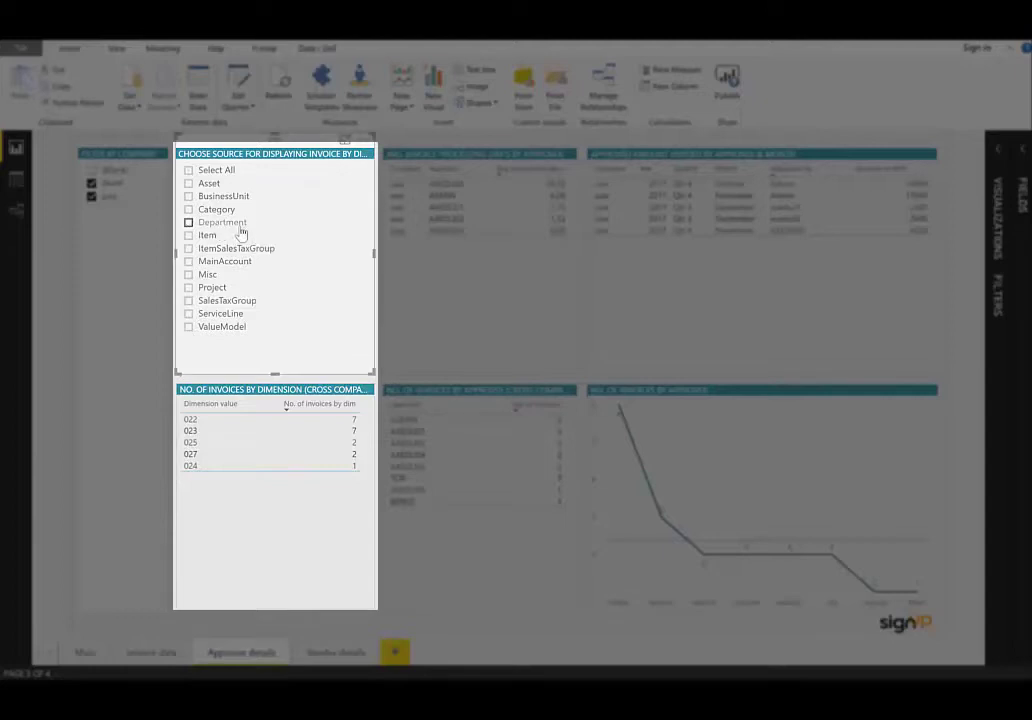
{"action": "left_click", "coordinate": [213, 210]}
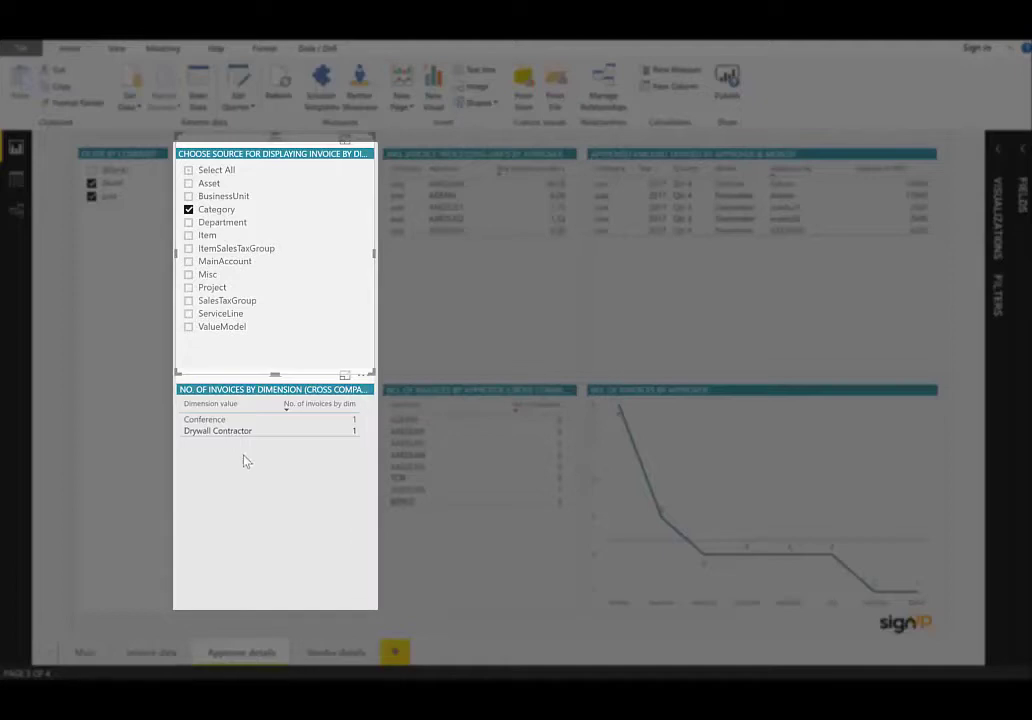
{"action": "left_click", "coordinate": [195, 211]}
{"action": "left_click", "coordinate": [203, 289]}
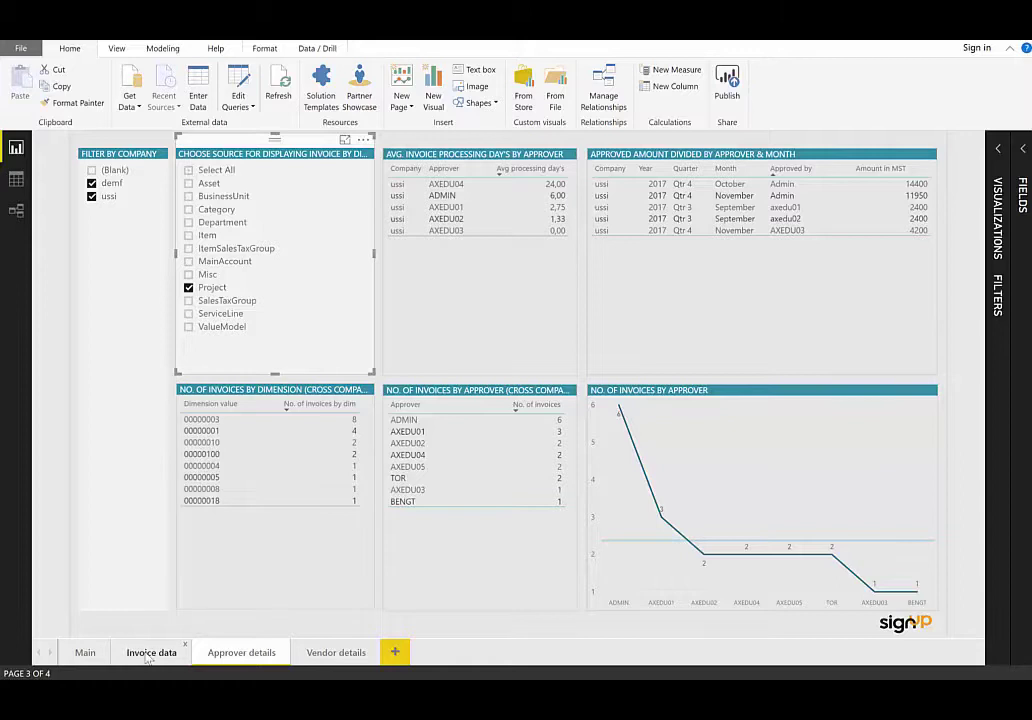
Step: Drill through from the Capable Sales and Service bar on Main to its Vendor details page
{"action": "left_click", "coordinate": [86, 652]}
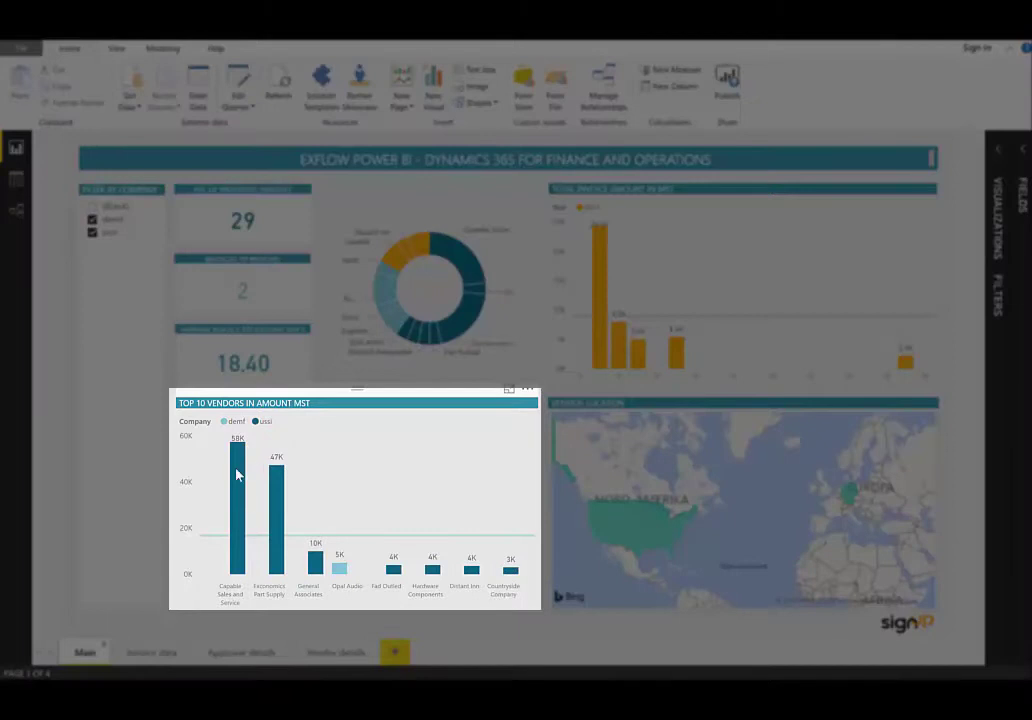
{"action": "mouse_move", "coordinate": [238, 475]}
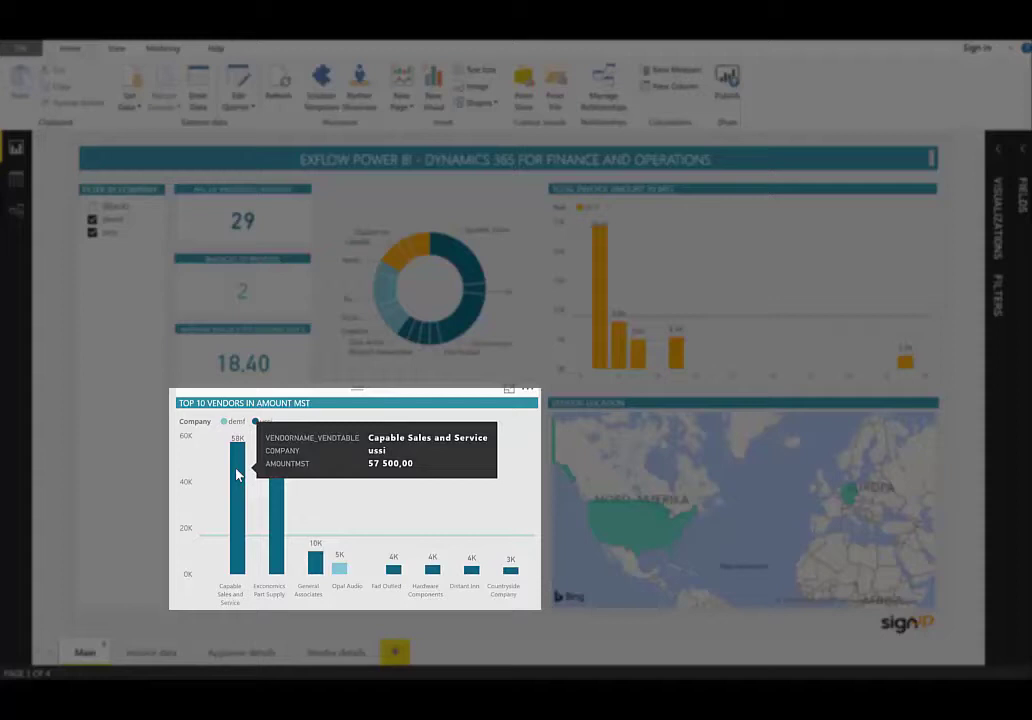
{"action": "right_click", "coordinate": [238, 475]}
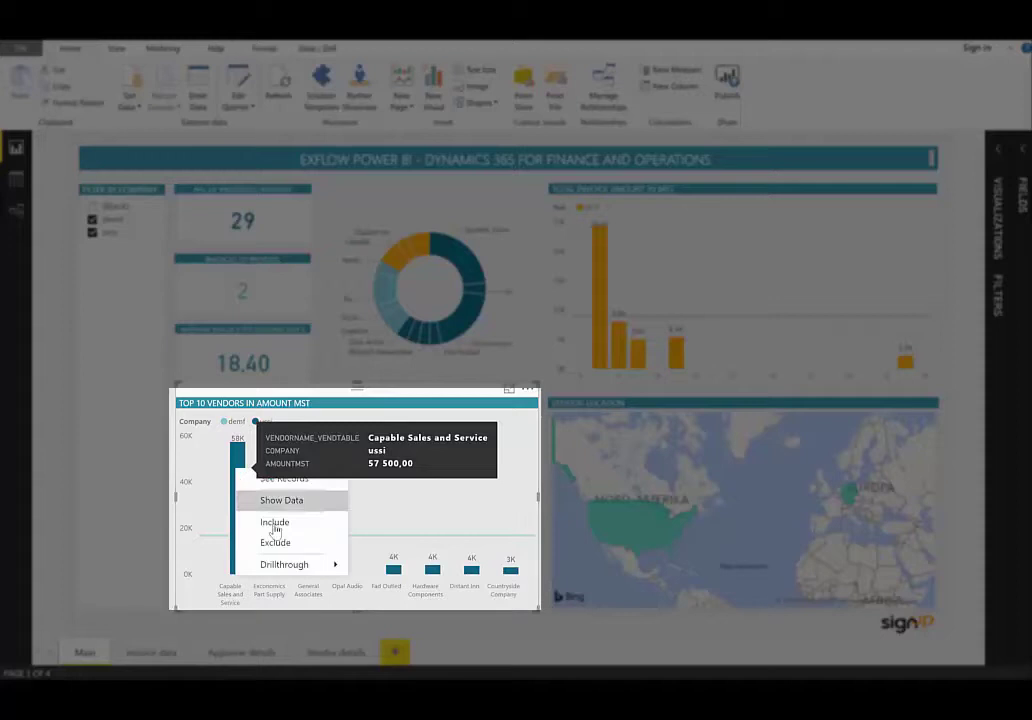
{"action": "mouse_move", "coordinate": [316, 568]}
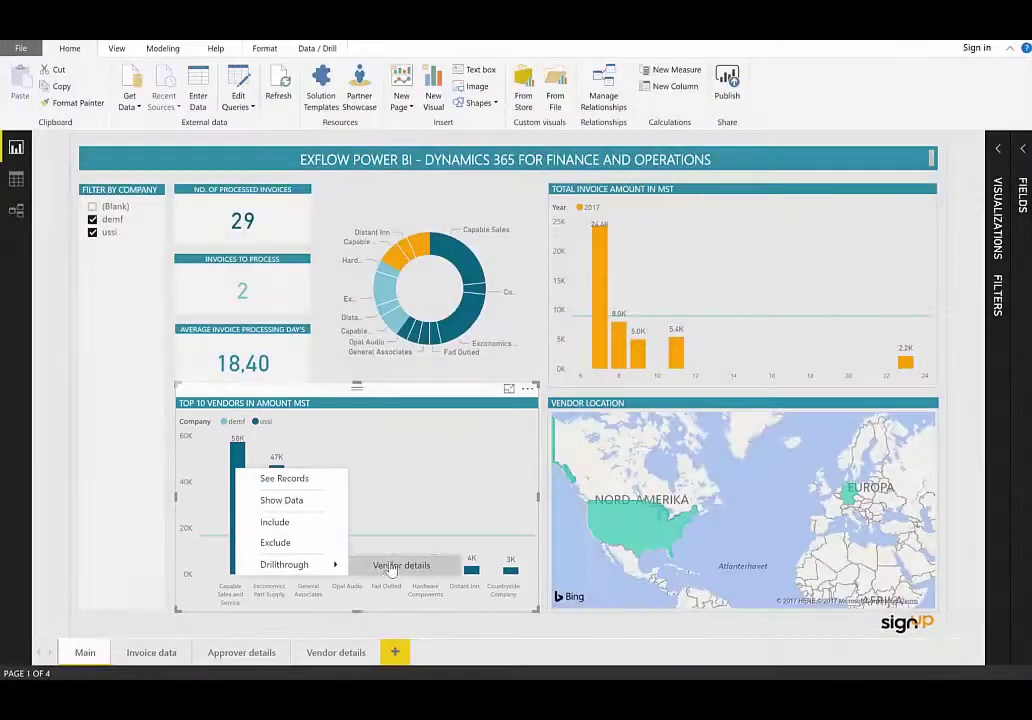
{"action": "left_click", "coordinate": [391, 566]}
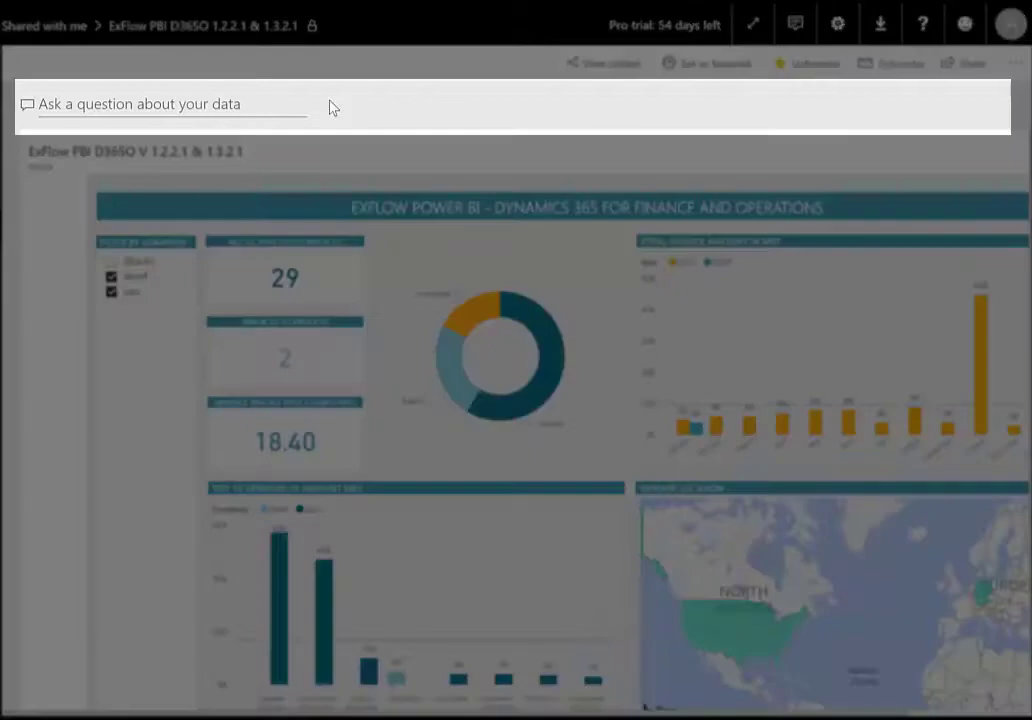
Step: Ask Q&A 'How many approvers do I have', then 'What is the number of invoices with a status of approved'
{"action": "left_click", "coordinate": [205, 97]}
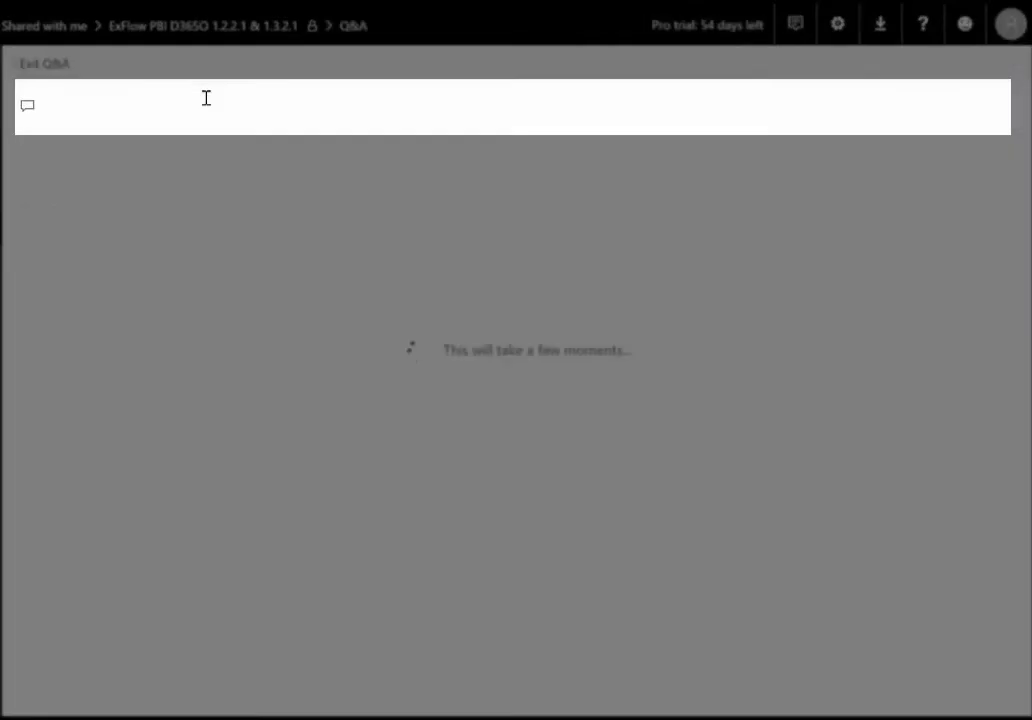
{"action": "type", "text": "How many approvers do I h"}
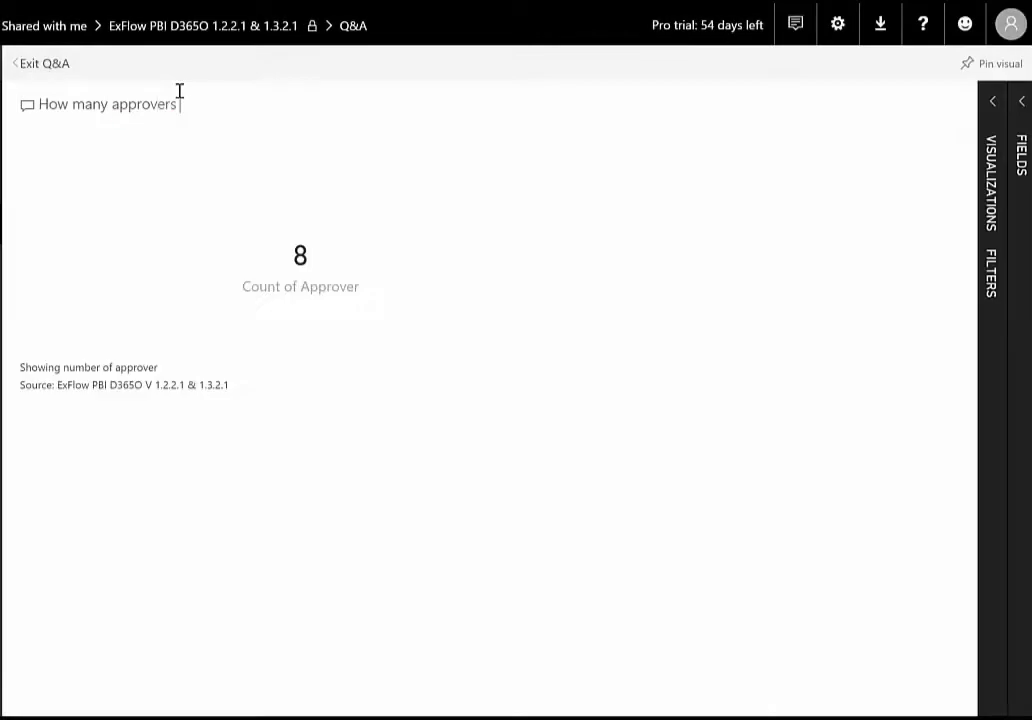
{"action": "type", "text": "ave"}
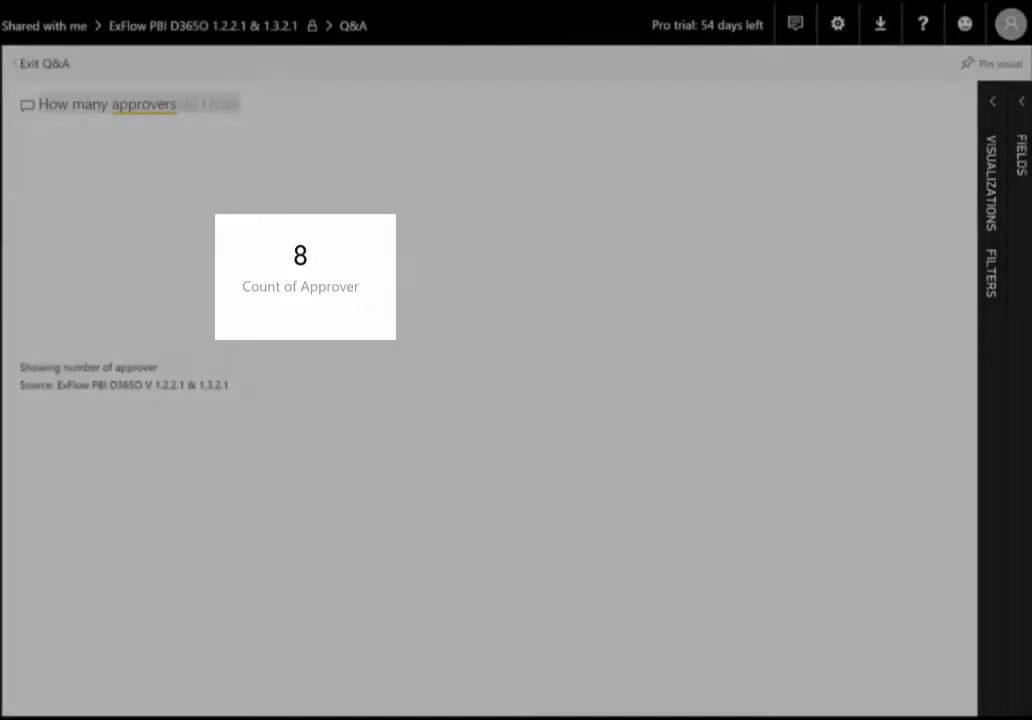
{"action": "key", "text": "ctrl+a"}
{"action": "type", "text": "What is the "}
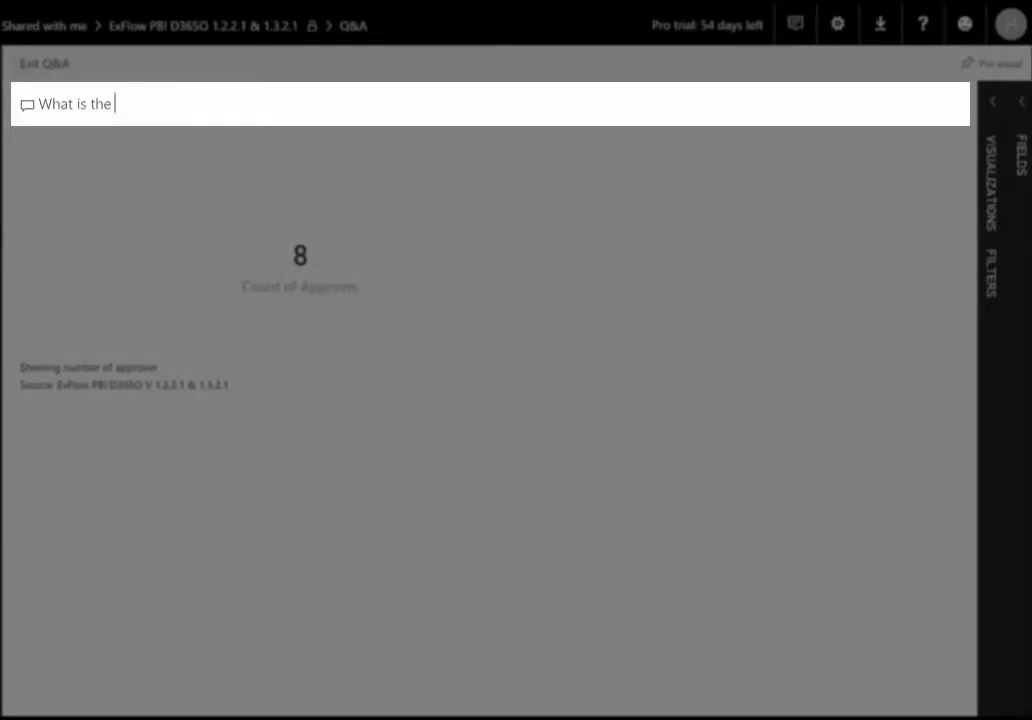
{"action": "type", "text": "number of invoic"}
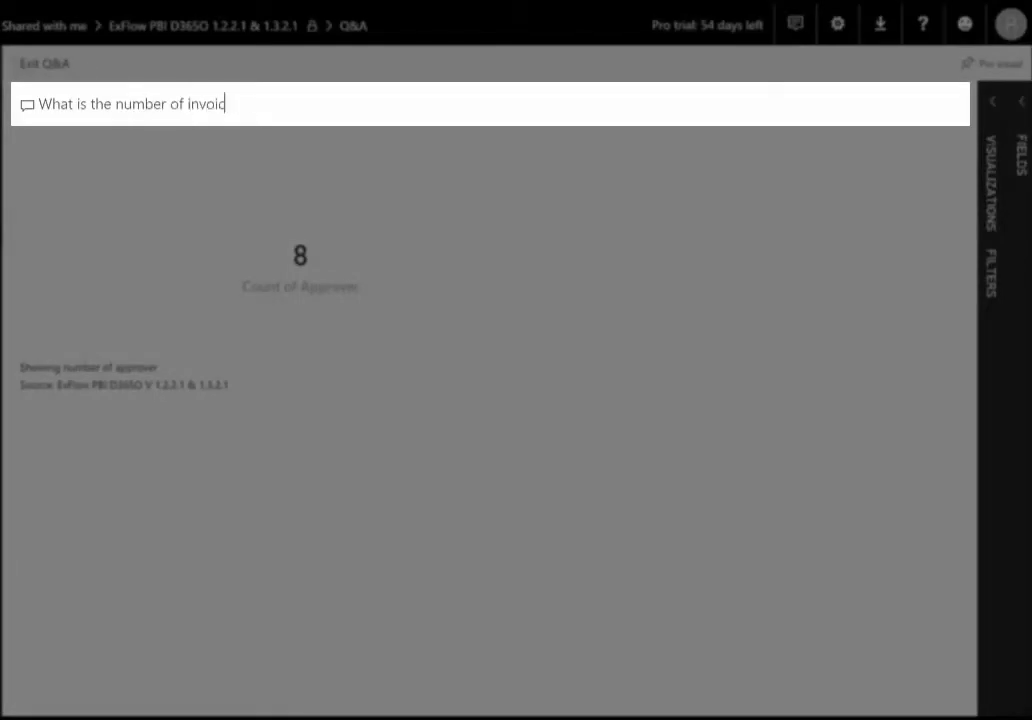
{"action": "type", "text": "es with a st"}
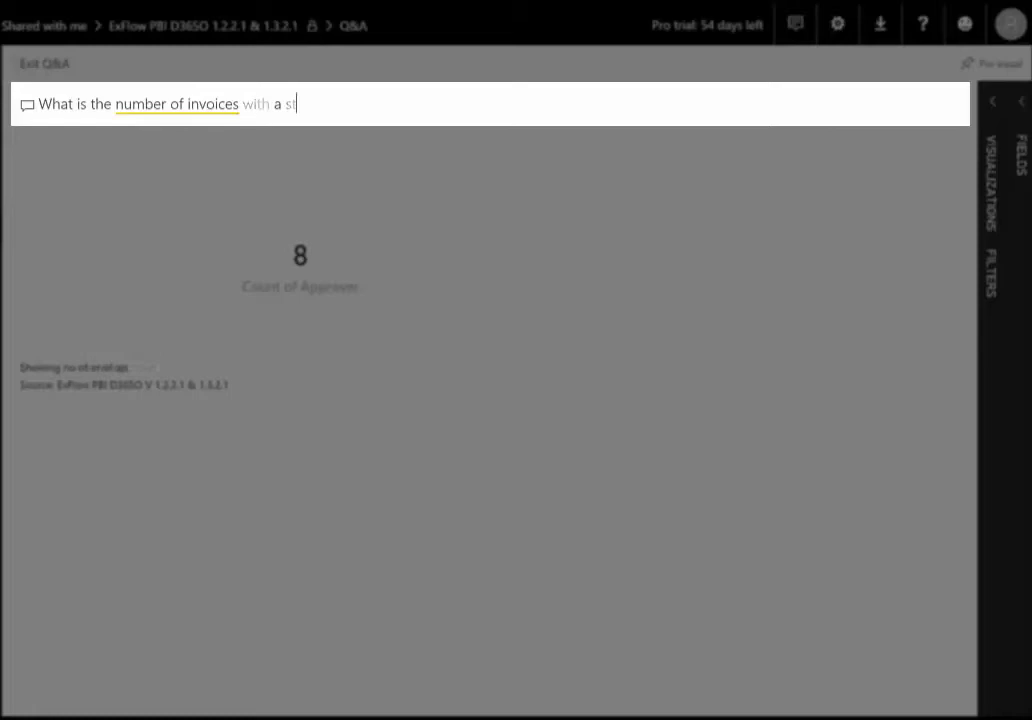
{"action": "type", "text": "atus of approve"}
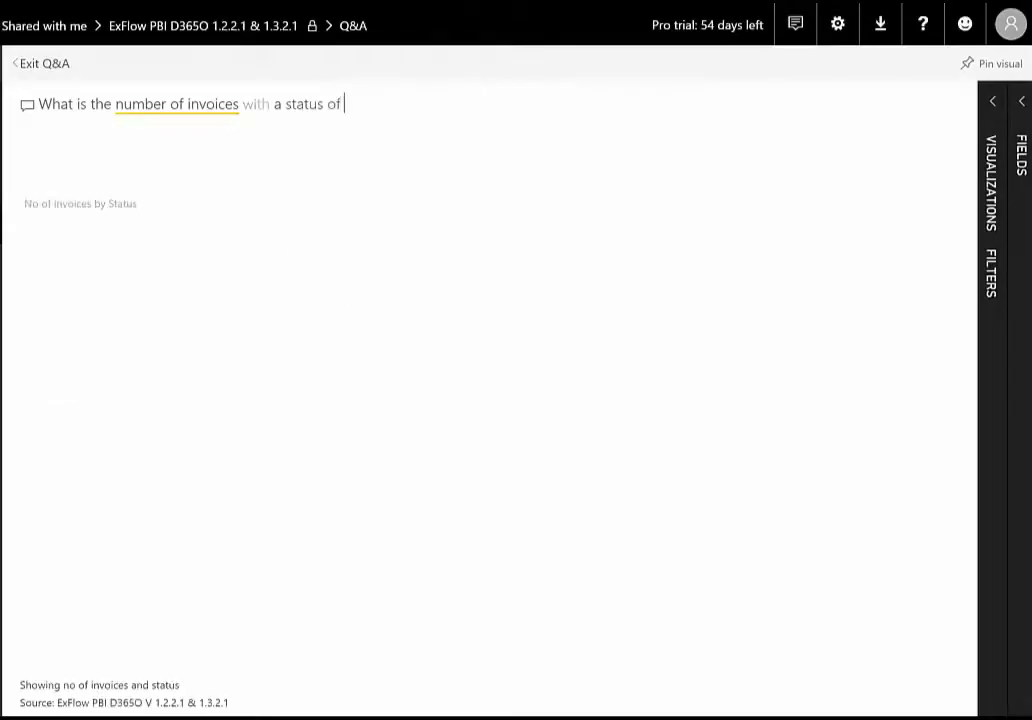
{"action": "type", "text": "d"}
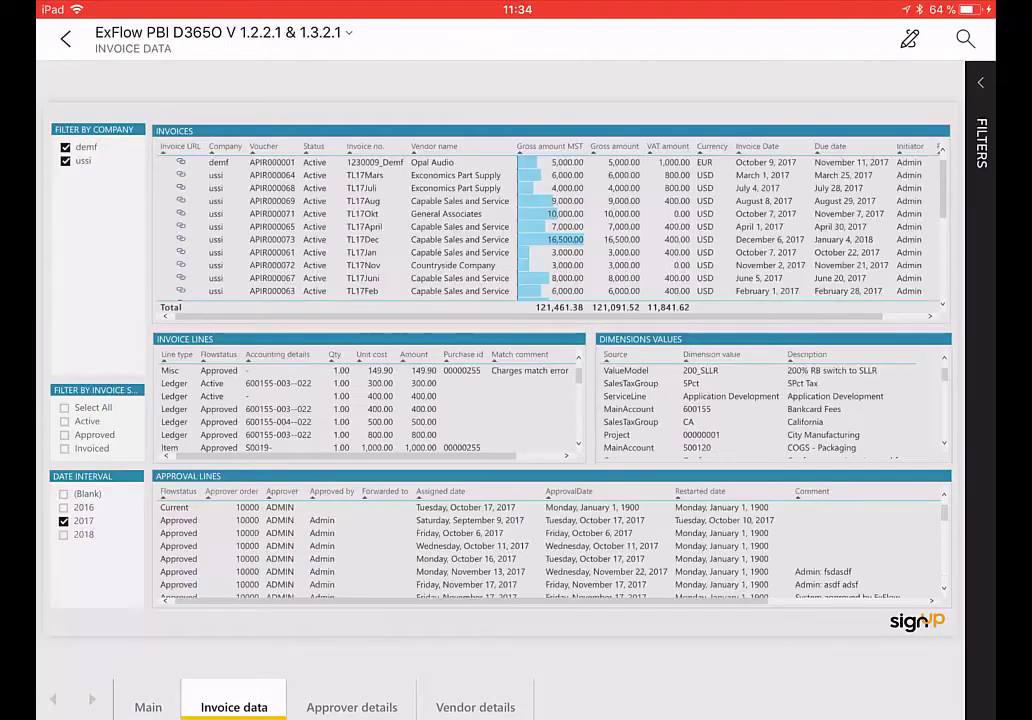
Step: Cross-filter by the General Associates invoice, then visit Approver details, Vendor details and Main pages
{"action": "left_click", "coordinate": [446, 213]}
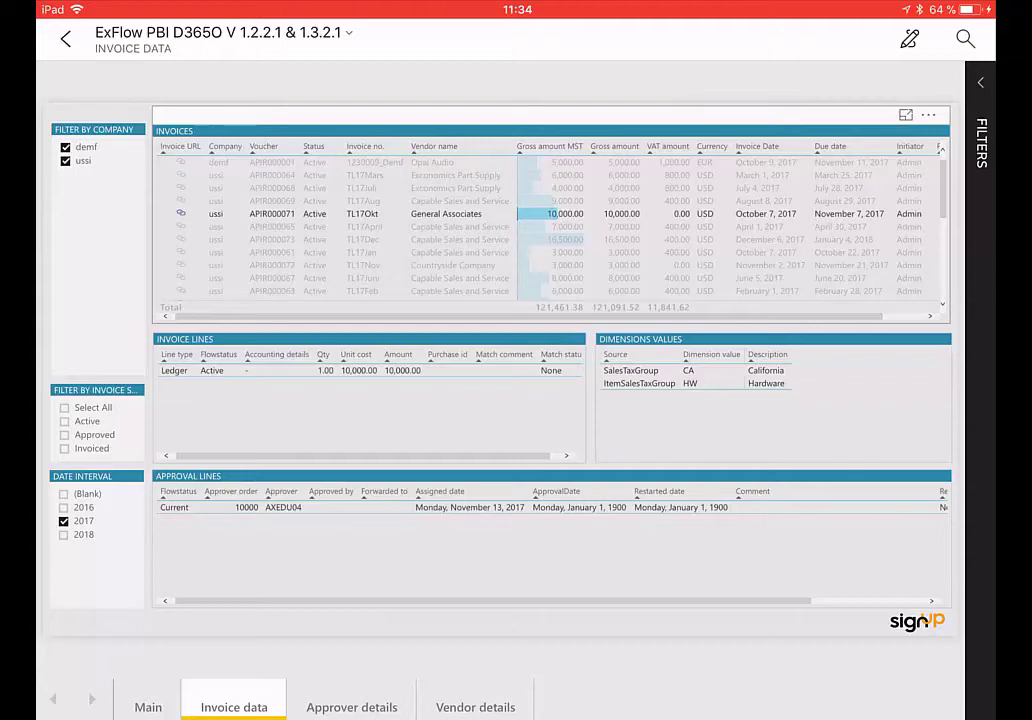
{"action": "left_click", "coordinate": [351, 707]}
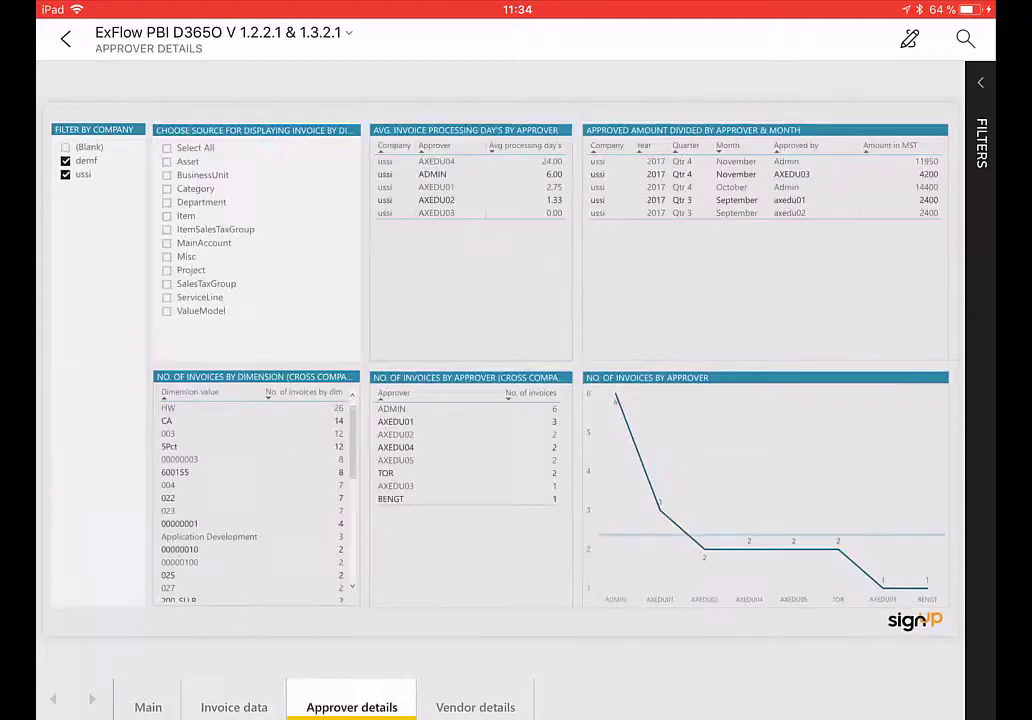
{"action": "left_click", "coordinate": [475, 707]}
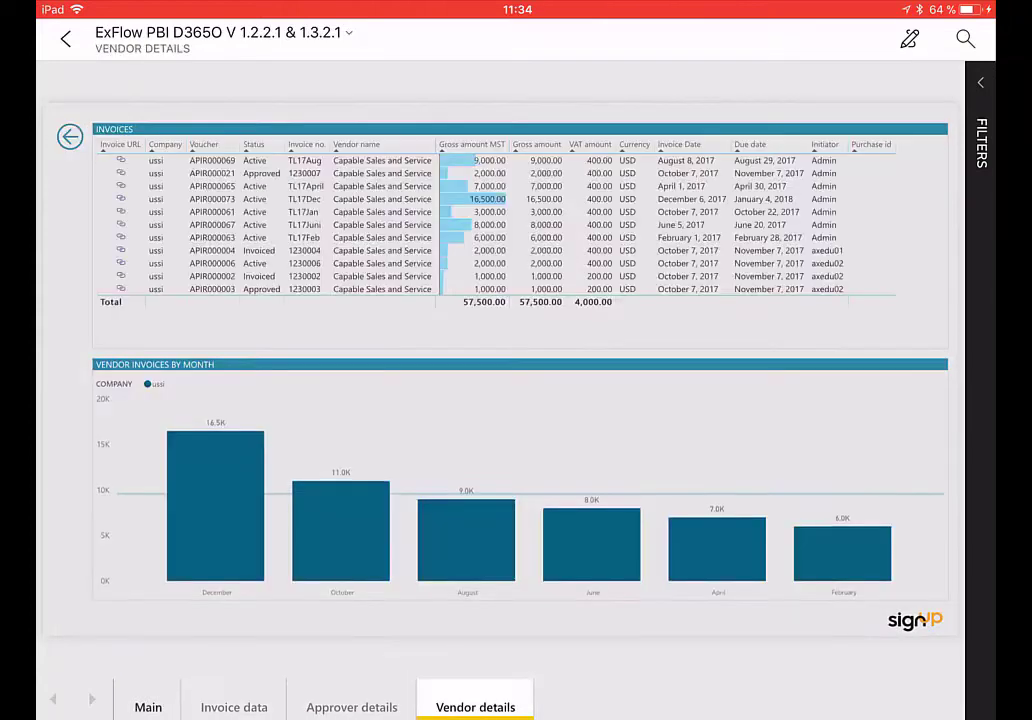
{"action": "left_click", "coordinate": [148, 707]}
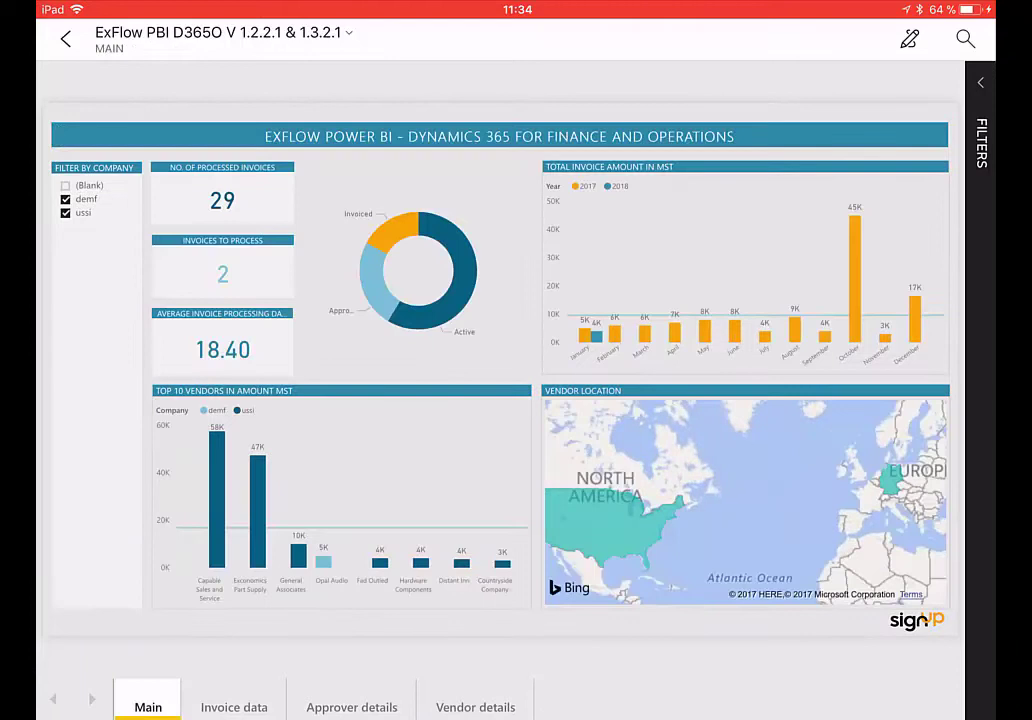